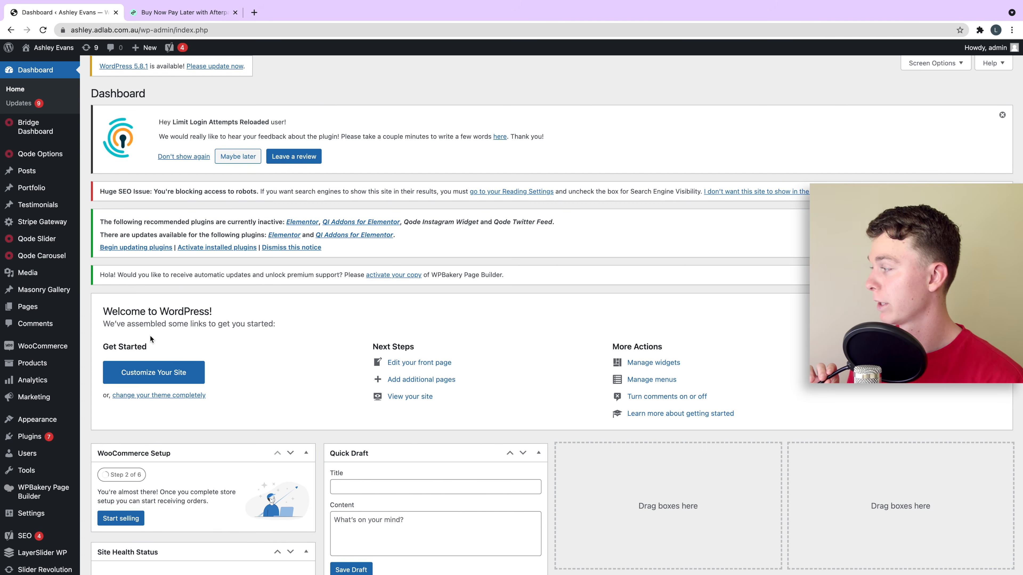
Search for stripe among the plugins available to add and locate Stripe For WooCommerce by Payment Plugins.
scroll(48, 422, "down", 1)
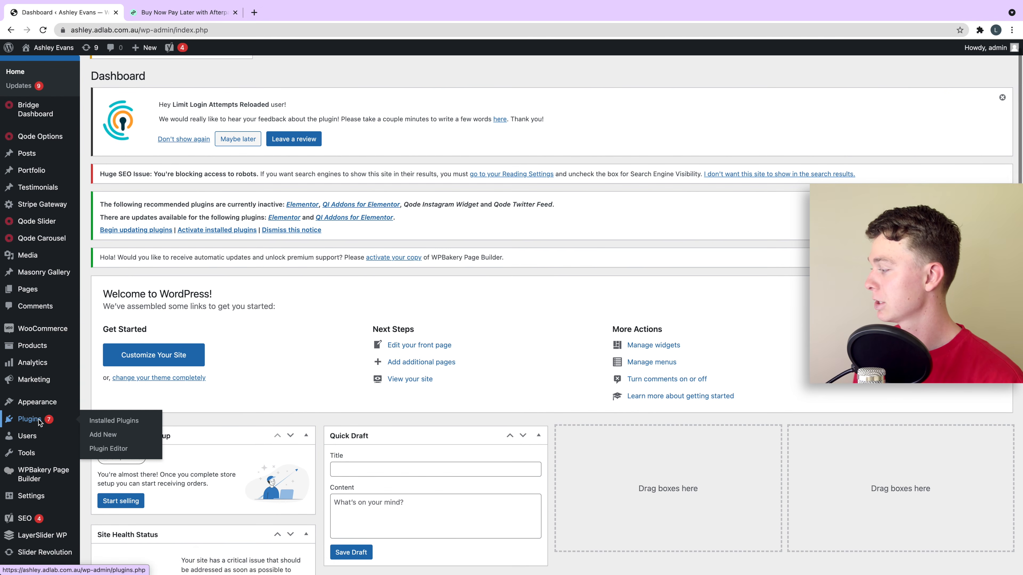
left_click(40, 421)
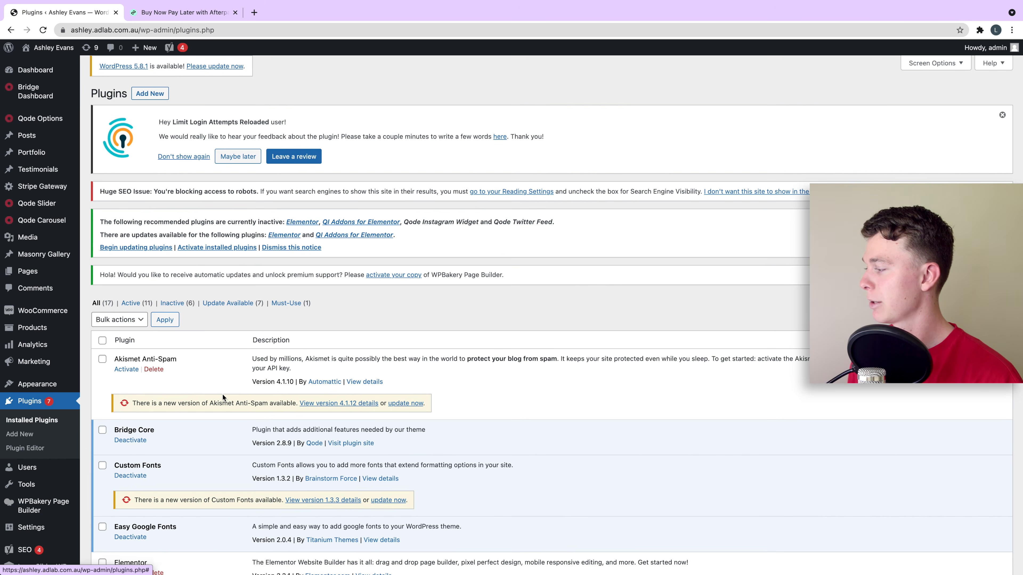
left_click(152, 97)
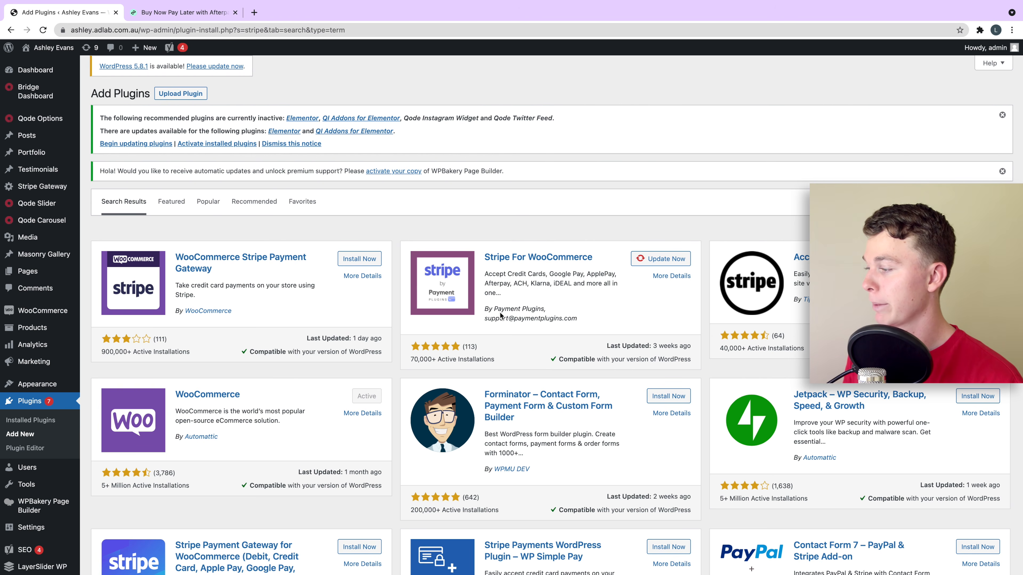
left_click_drag(494, 309, 542, 311)
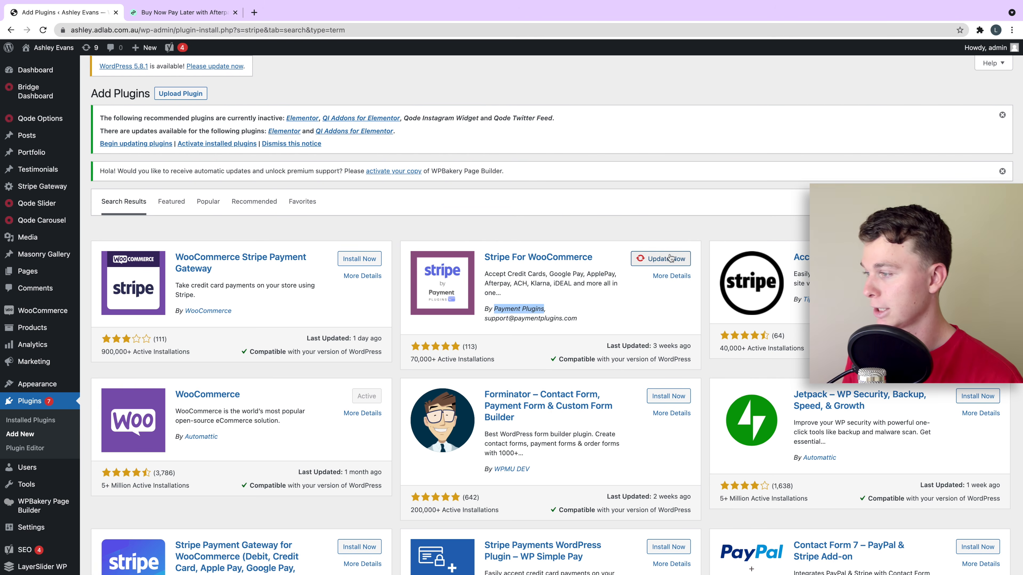
Open the Stripe Gateway plugin's API settings in the WordPress admin.
scroll(630, 243, "down", 2)
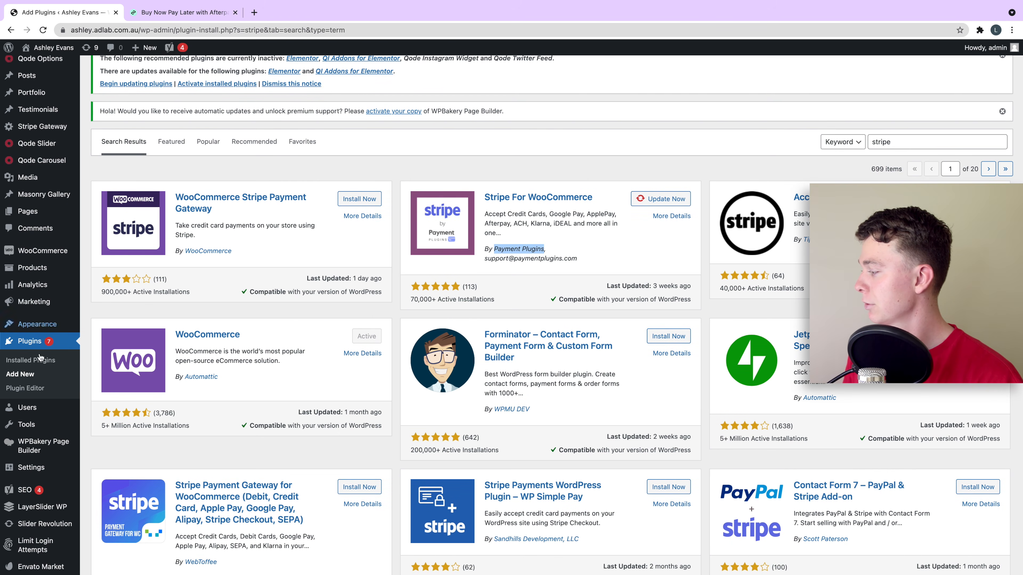
scroll(49, 282, "up", 1)
mouse_move(50, 285)
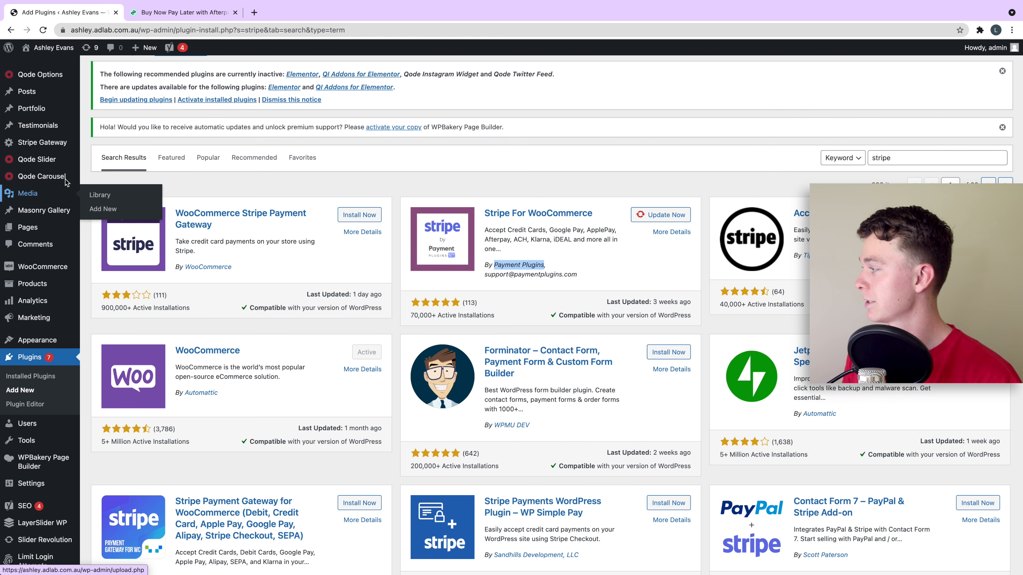
mouse_move(38, 146)
left_click(36, 146)
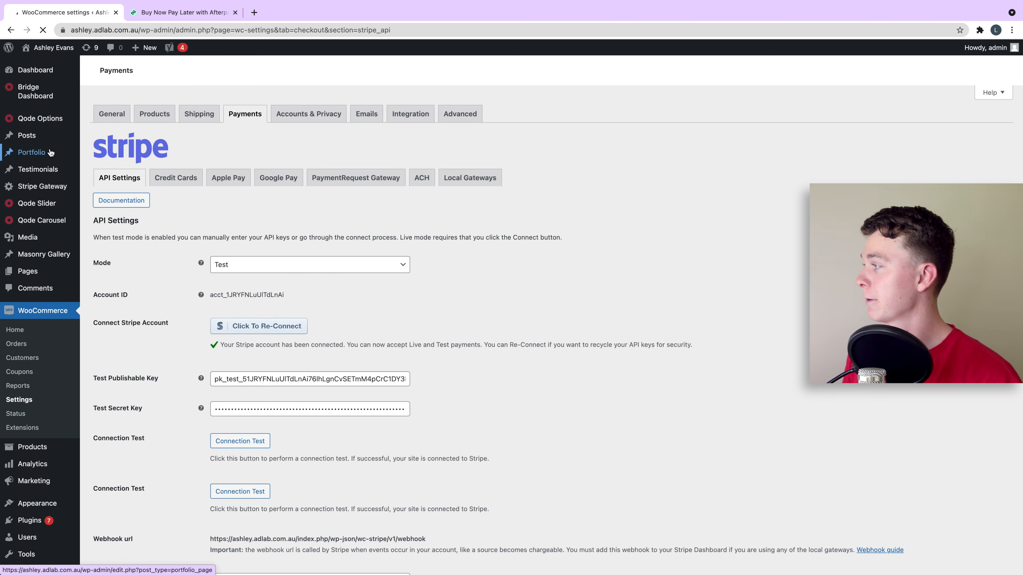
Open stripe.com in a new browser tab and view its home page.
left_click(254, 12)
type("stripe.com")
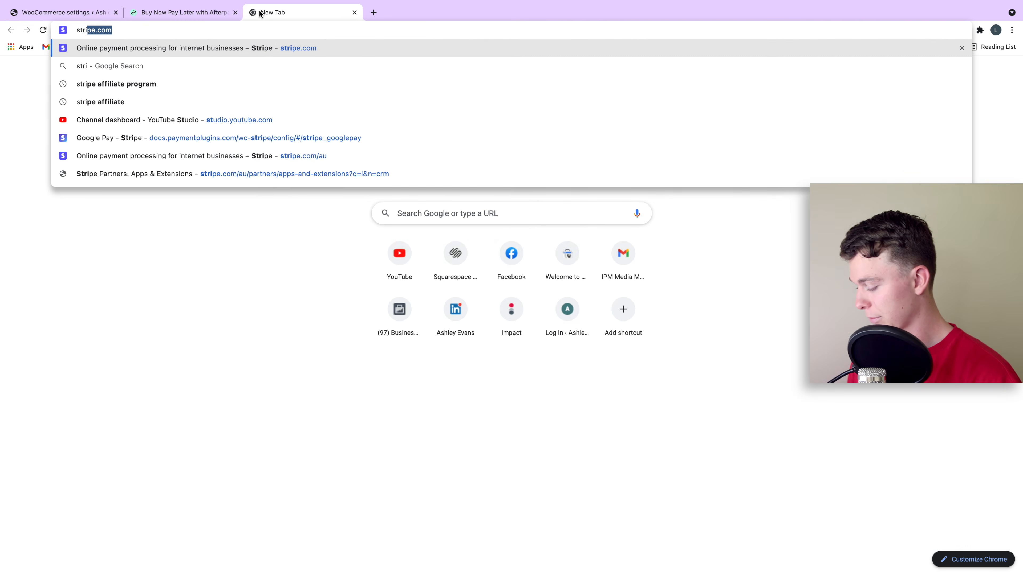
key("Return")
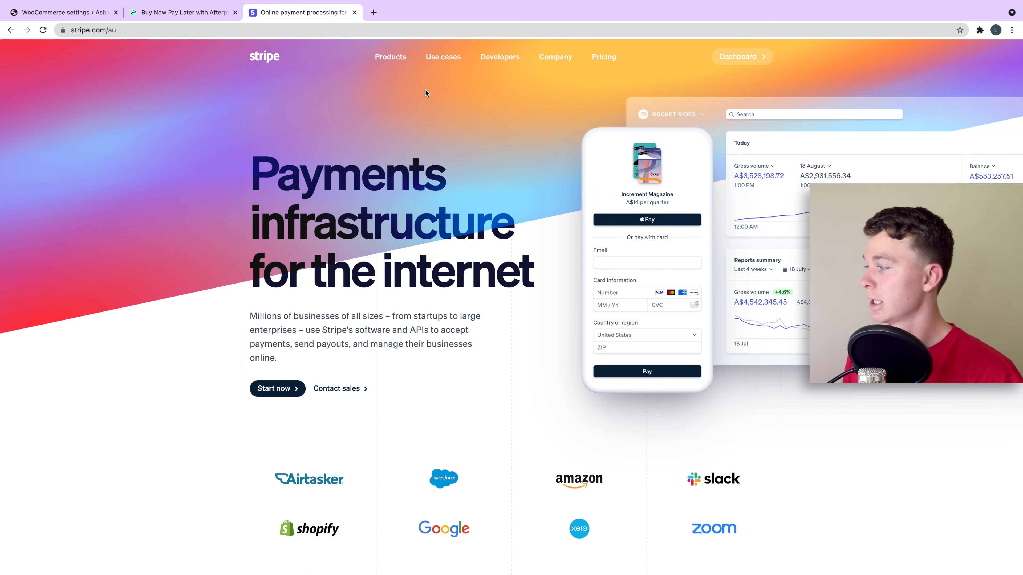
scroll(425, 90, "down", 2)
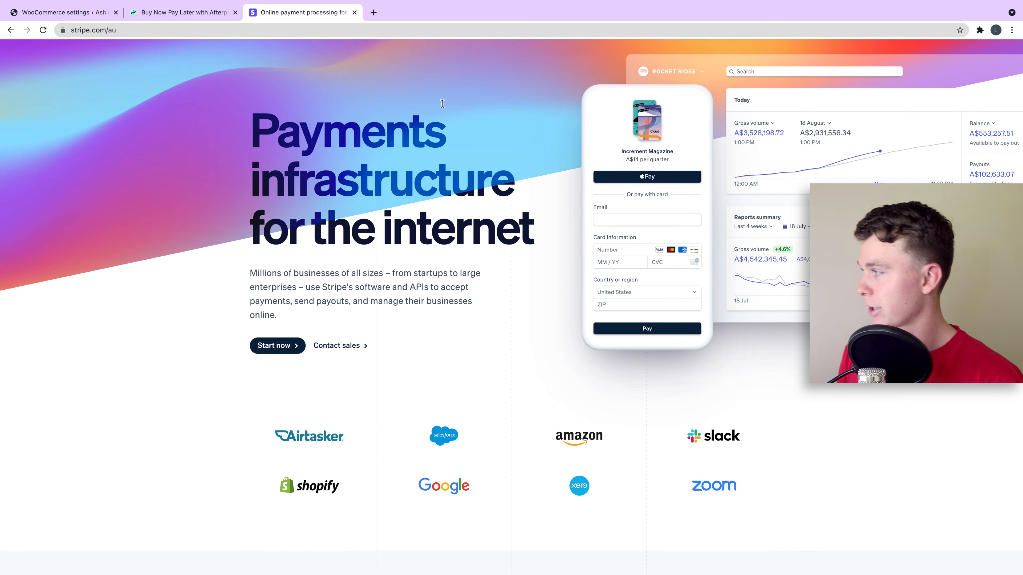
Return to the WooCommerce settings and review the Stripe API Settings options, including mode, account connection and test keys.
left_click(64, 12)
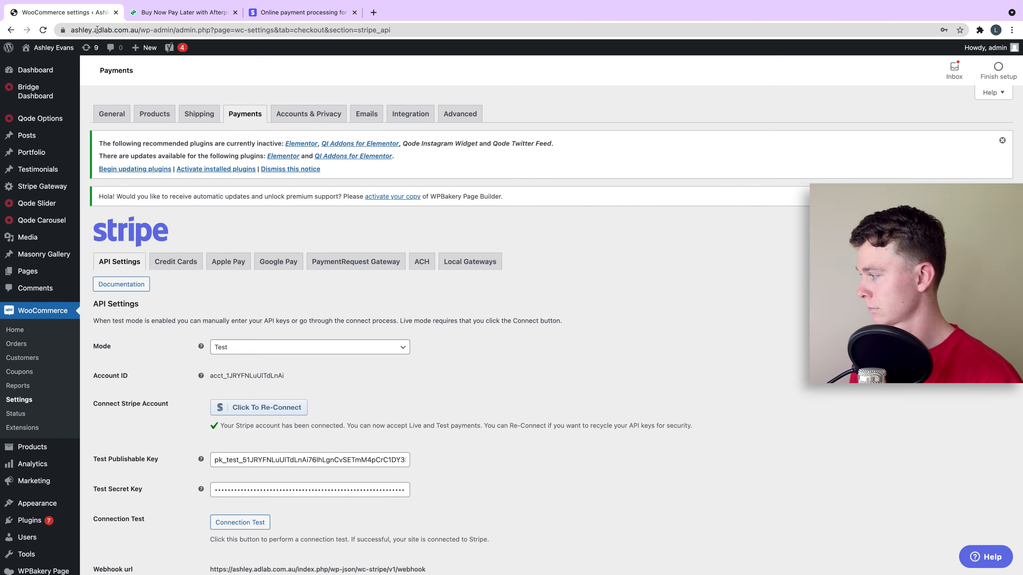
scroll(234, 129, "down", 3)
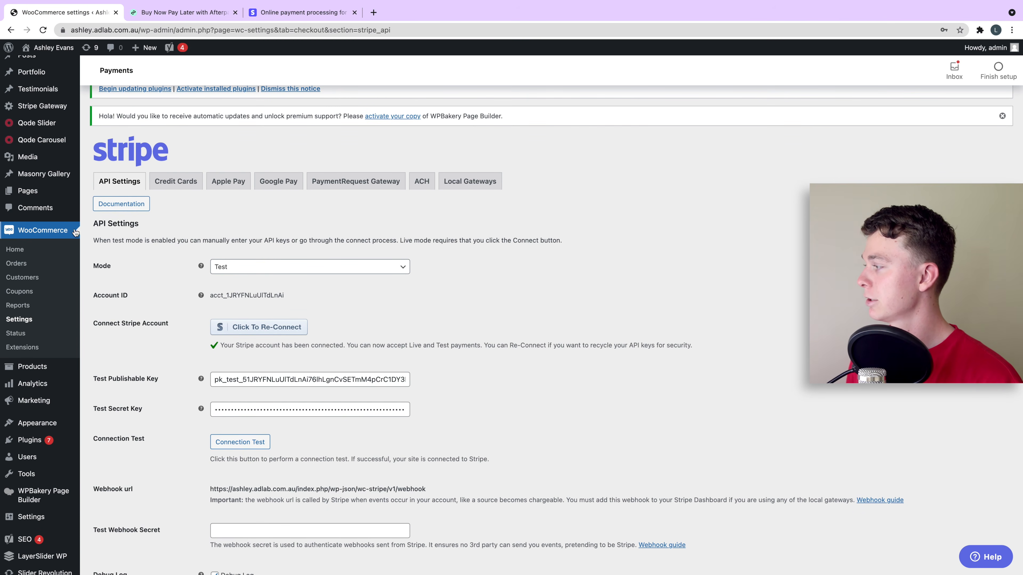
scroll(76, 232, "up", 1)
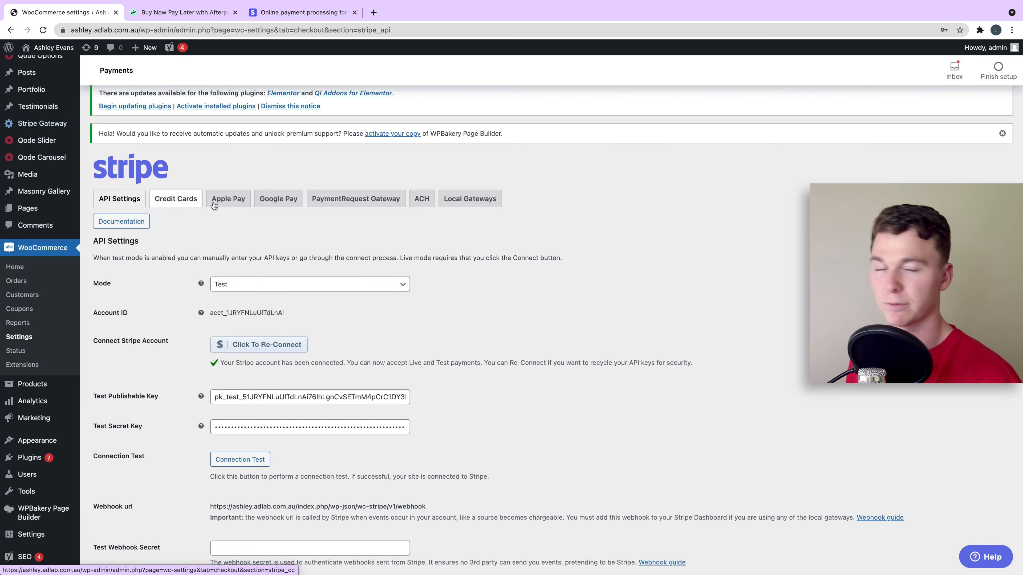
scroll(258, 225, "down", 1)
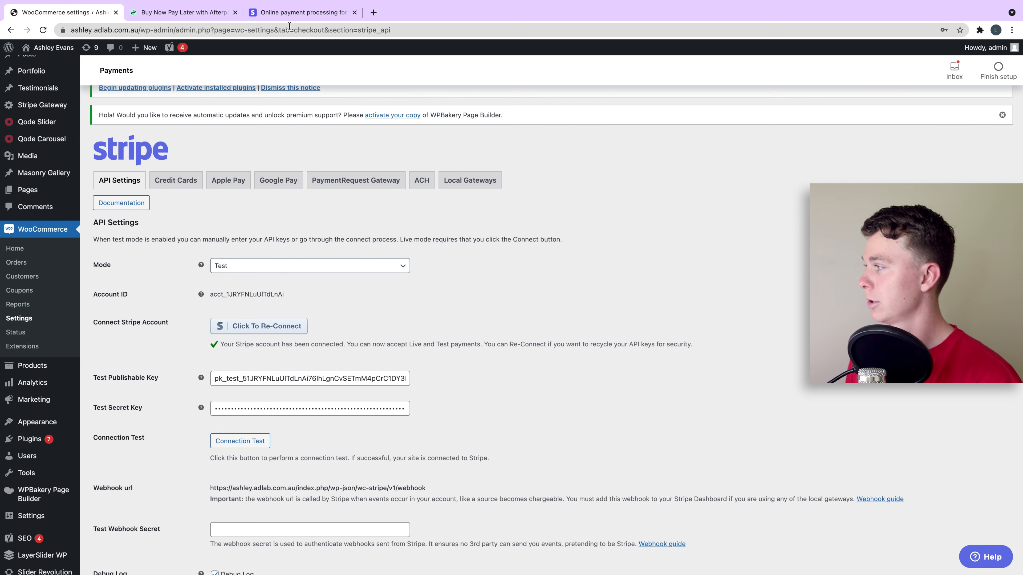
Switch to the open Stripe website and view the sign-up option on its home page.
left_click(302, 12)
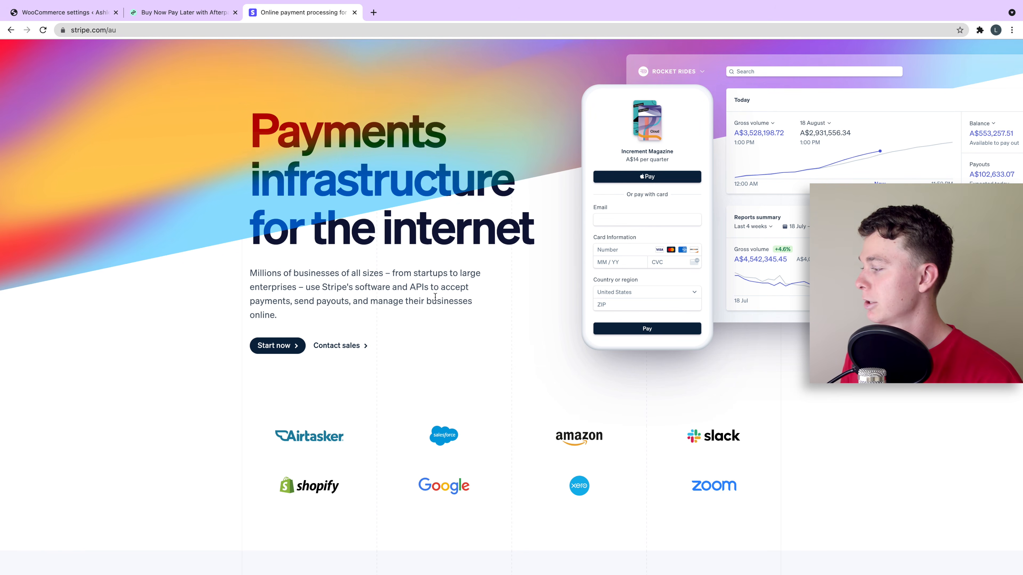
scroll(273, 273, "up", 1)
scroll(273, 274, "up", 1)
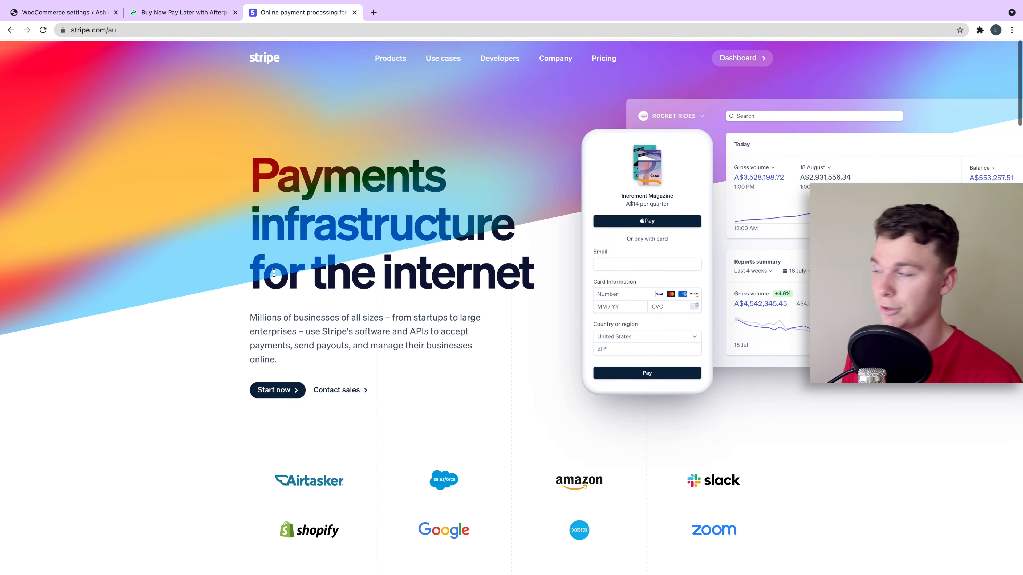
Switch back to the WooCommerce settings, set the Stripe API mode to Test and save the changes.
left_click(84, 16)
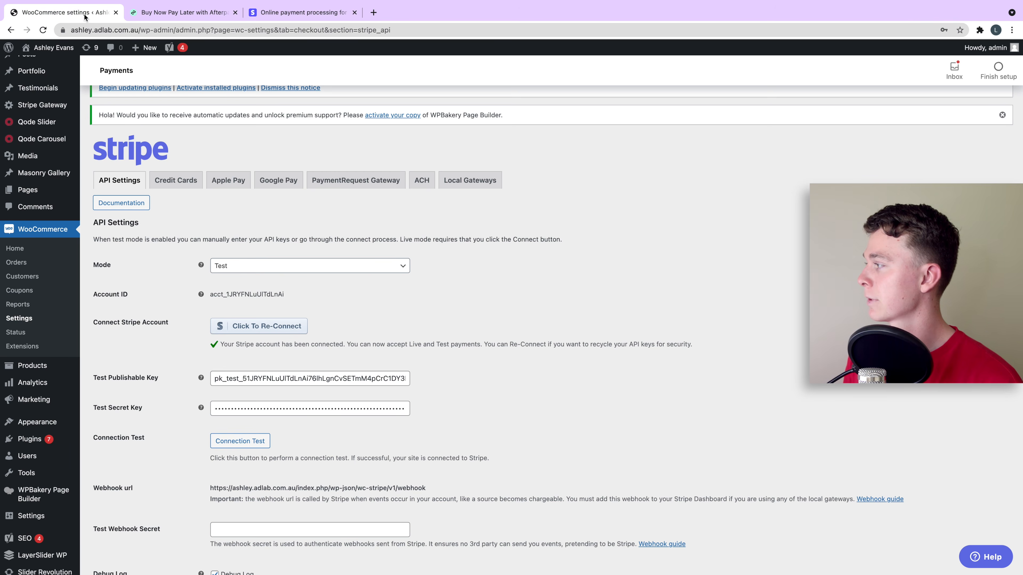
scroll(303, 242, "down", 1)
scroll(303, 272, "down", 1)
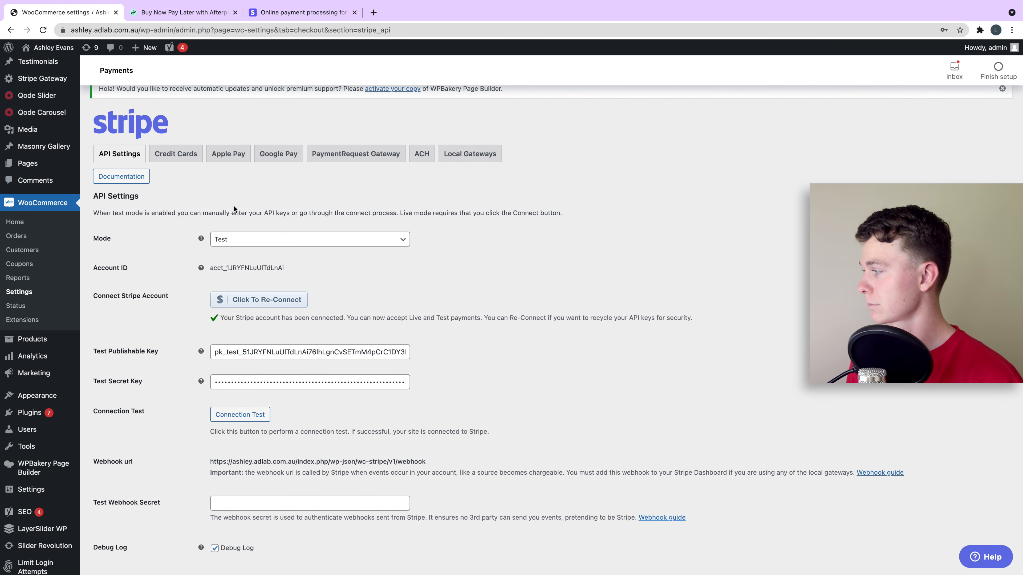
left_click(266, 241)
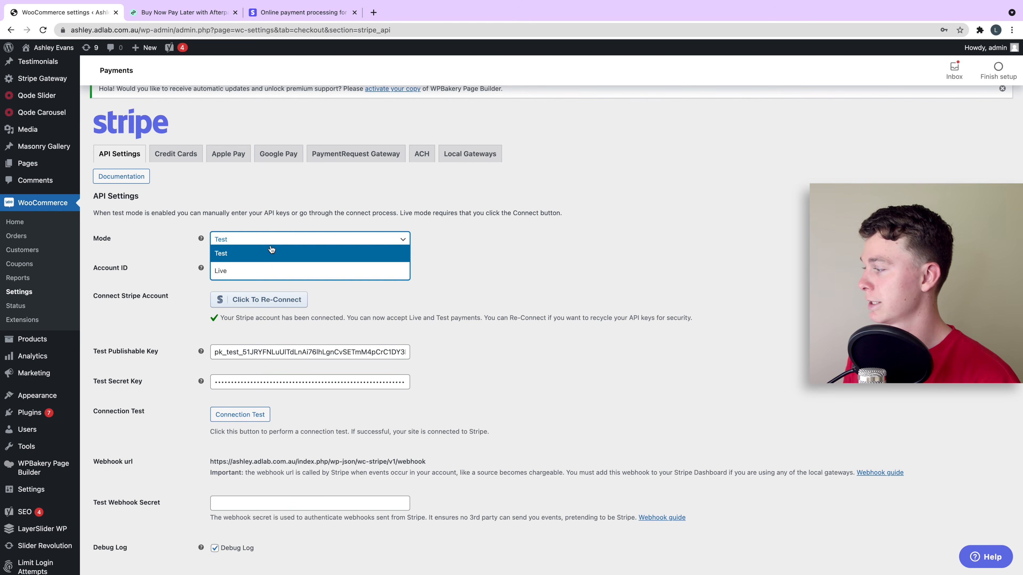
left_click(267, 269)
left_click(267, 241)
left_click(266, 254)
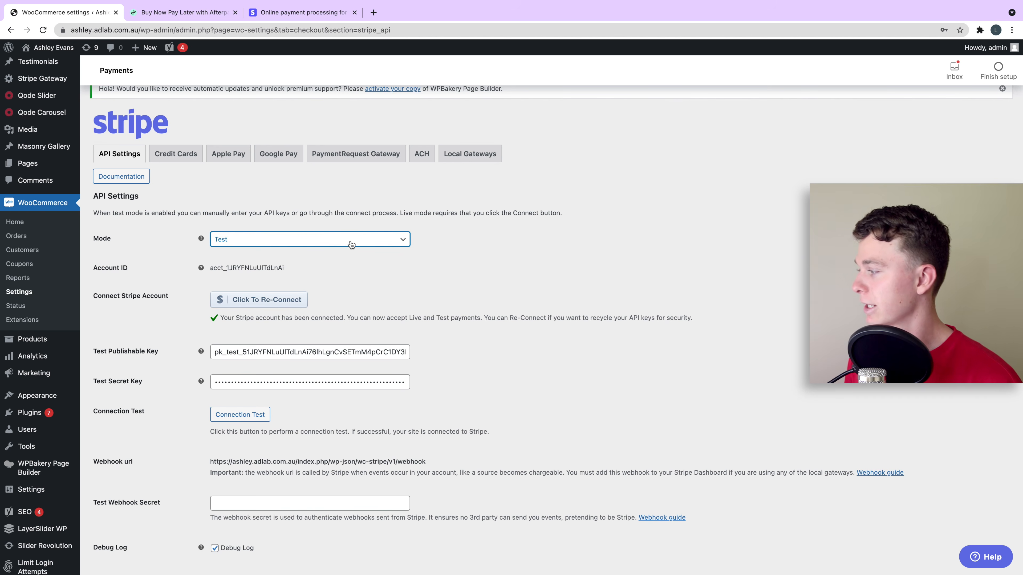
scroll(309, 286, "down", 2)
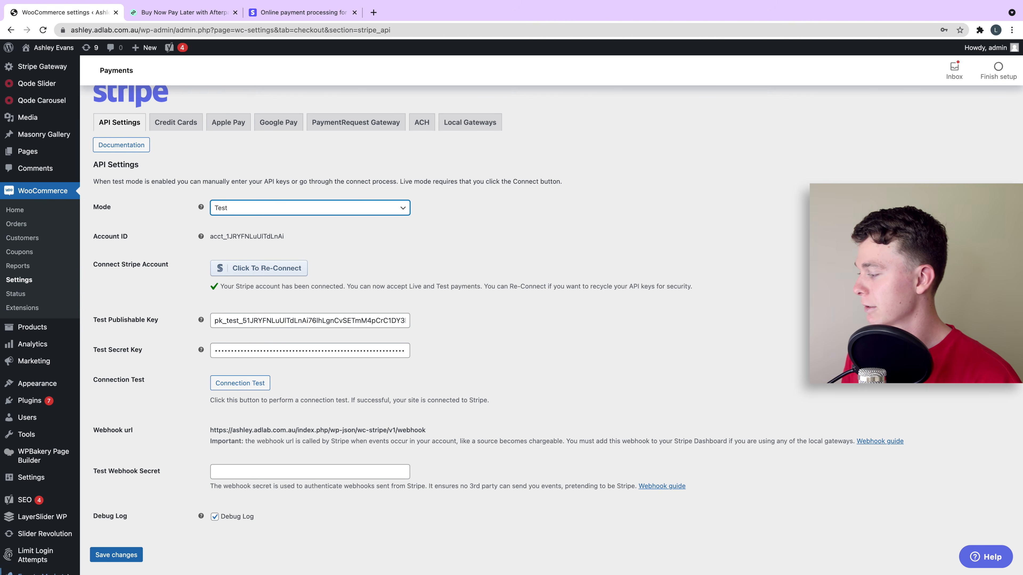
left_click(136, 554)
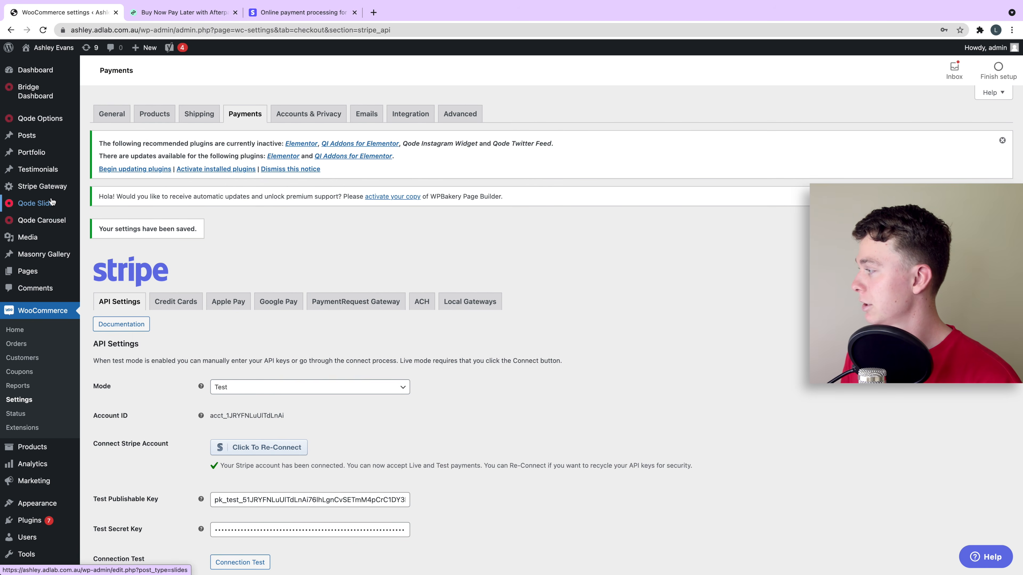
Open the WooCommerce payment methods list and examine which Stripe gateways are offered and enabled.
left_click(29, 406)
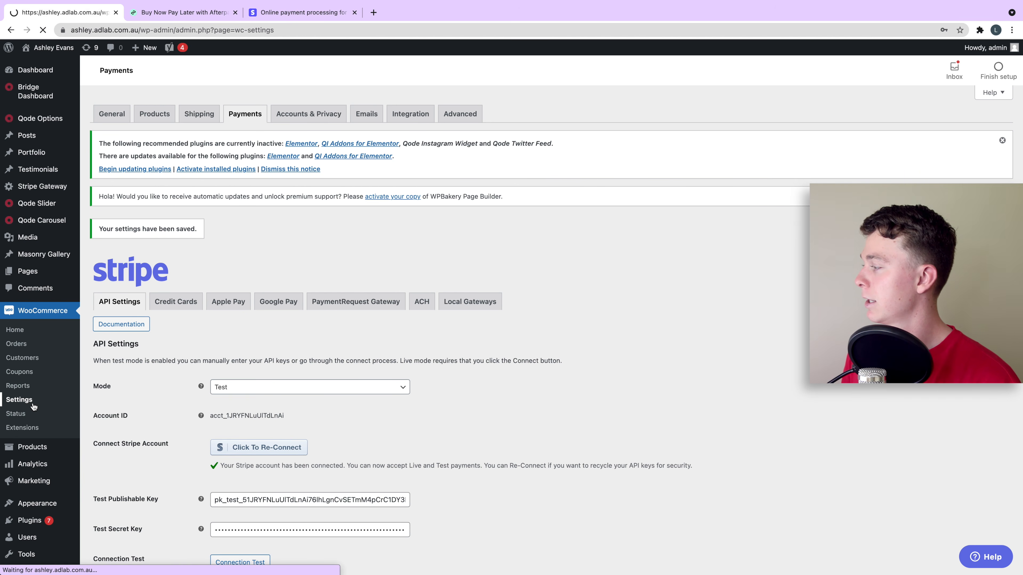
left_click(253, 121)
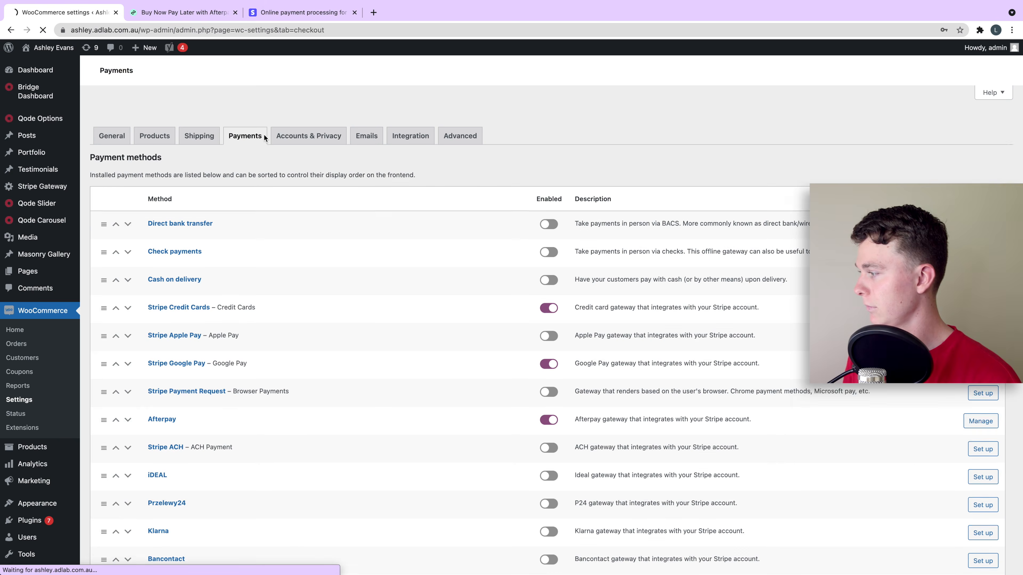
scroll(366, 269, "down", 2)
scroll(367, 269, "down", 1)
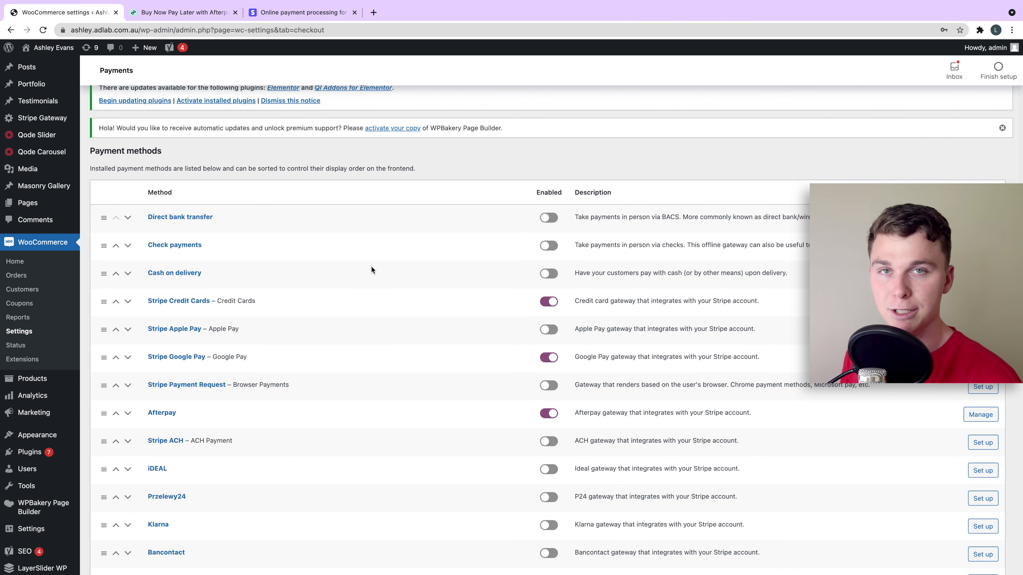
scroll(407, 232, "down", 3)
scroll(408, 230, "up", 5)
scroll(411, 228, "down", 9)
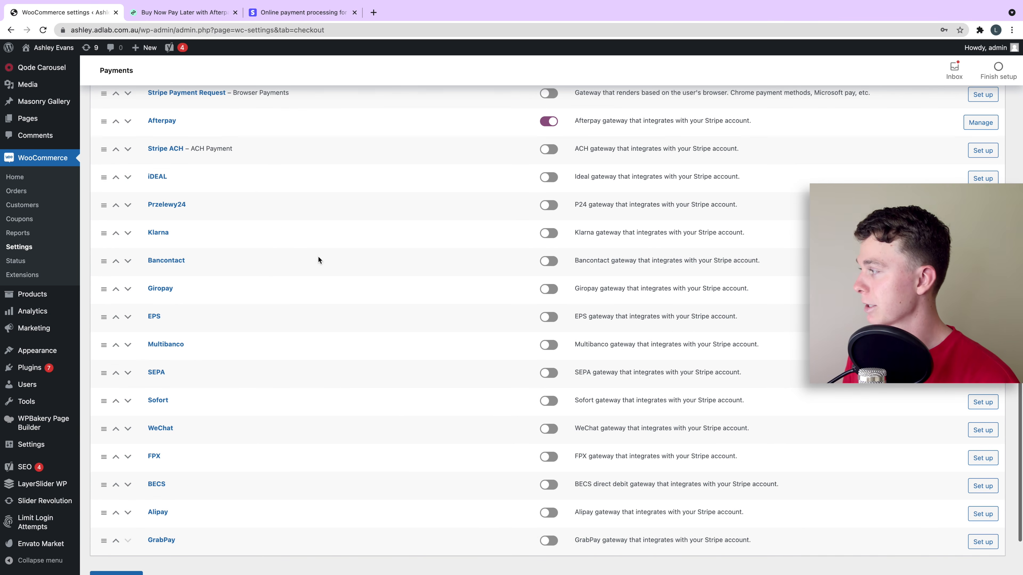
scroll(231, 212, "down", 2)
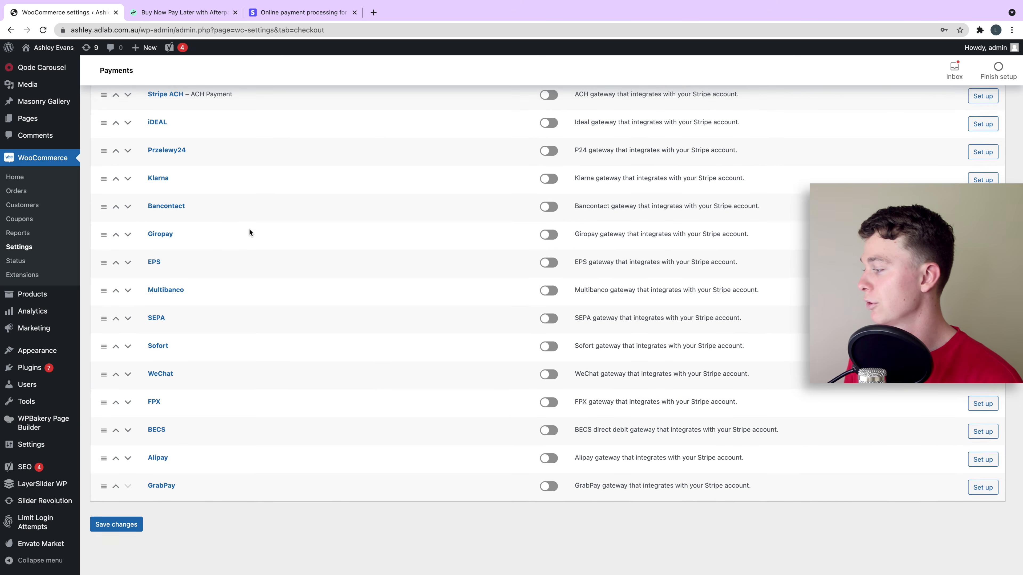
scroll(250, 228, "up", 2)
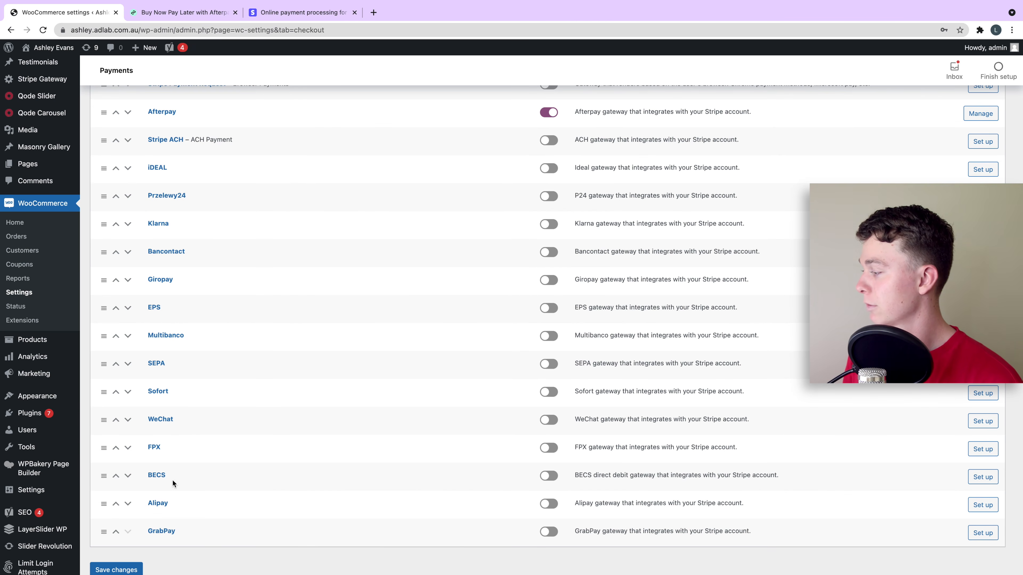
scroll(163, 336, "up", 2)
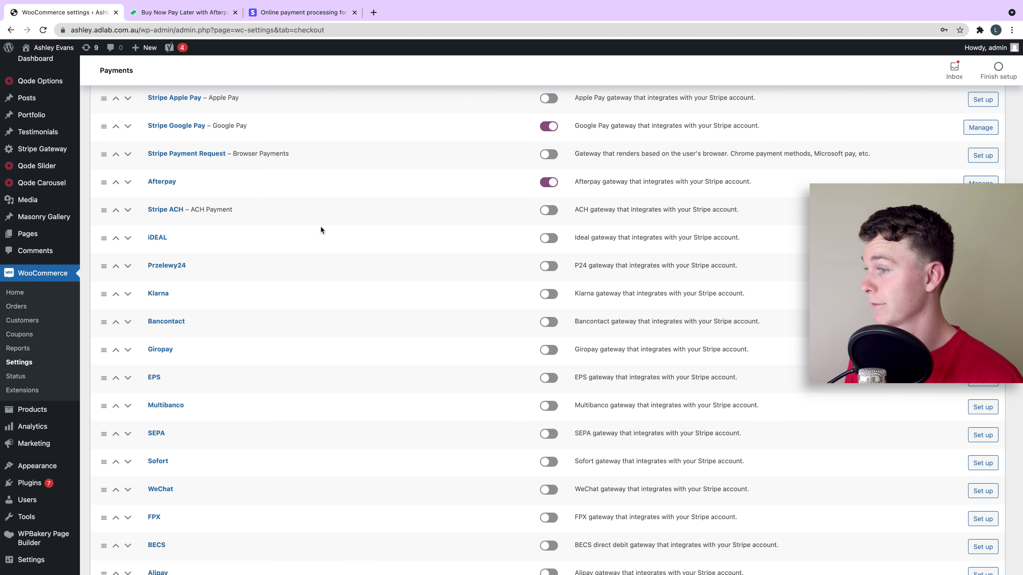
Open the Afterpay gateway's settings from the payment methods list.
scroll(246, 220, "up", 1)
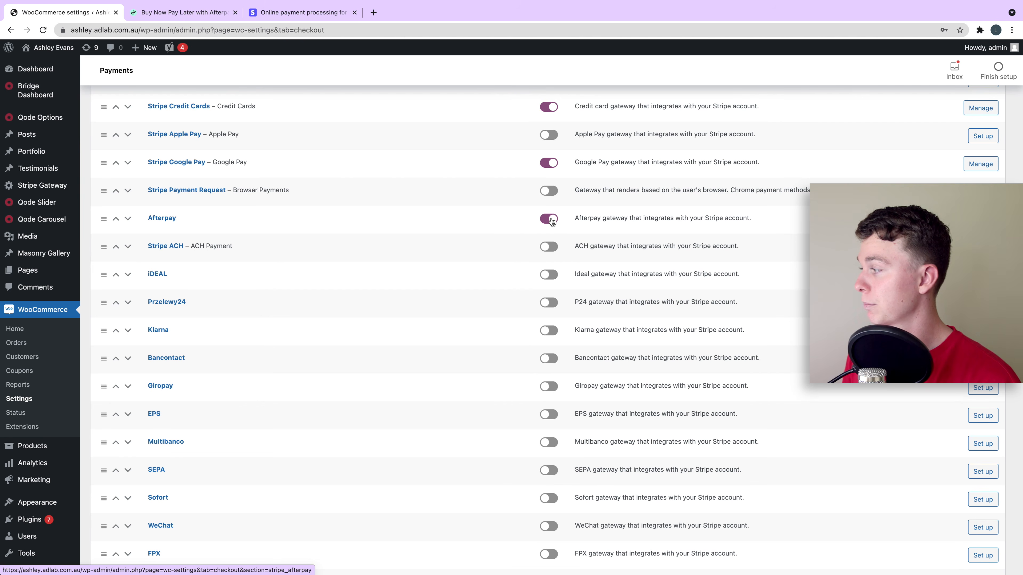
left_click(161, 218)
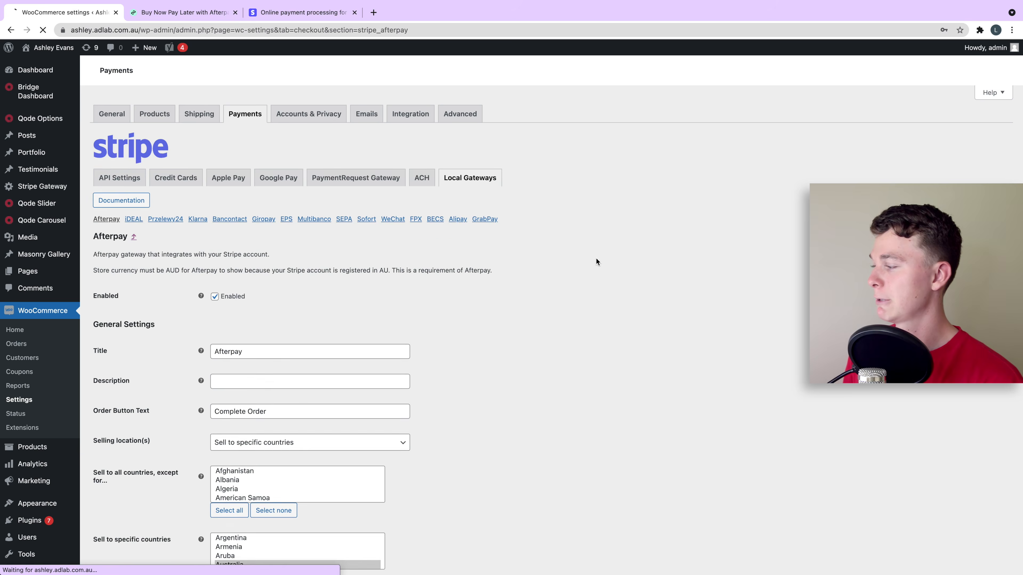
scroll(406, 290, "down", 1)
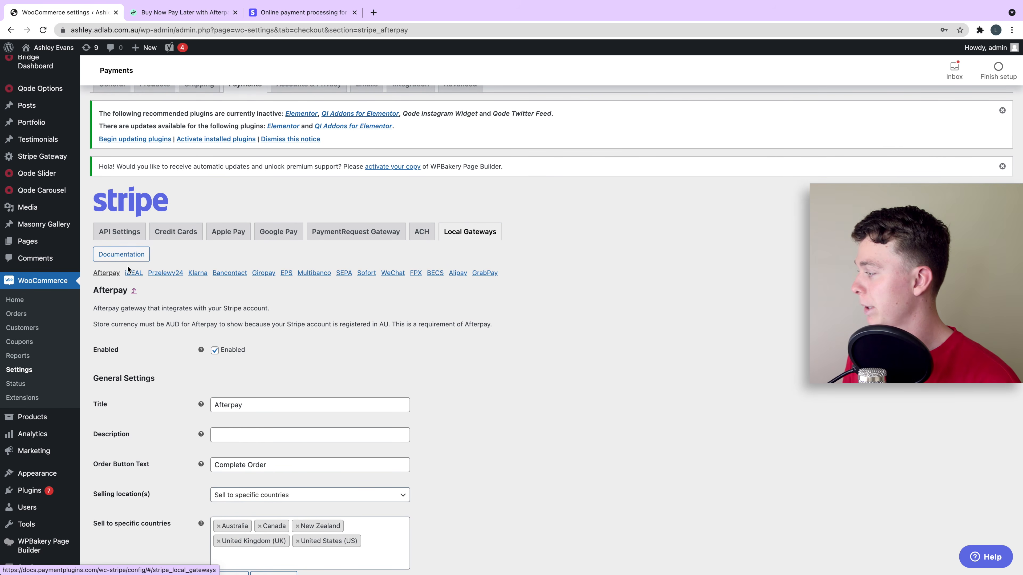
Open the local gateways documentation and read the instructions for enabling local payment options in the Stripe Dashboard.
left_click(109, 254)
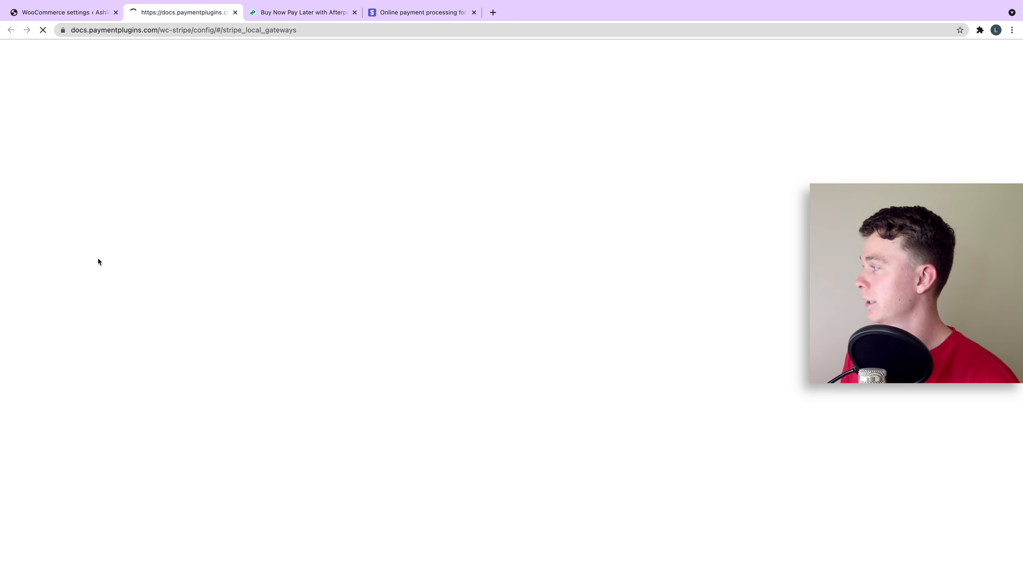
scroll(351, 133, "down", 5)
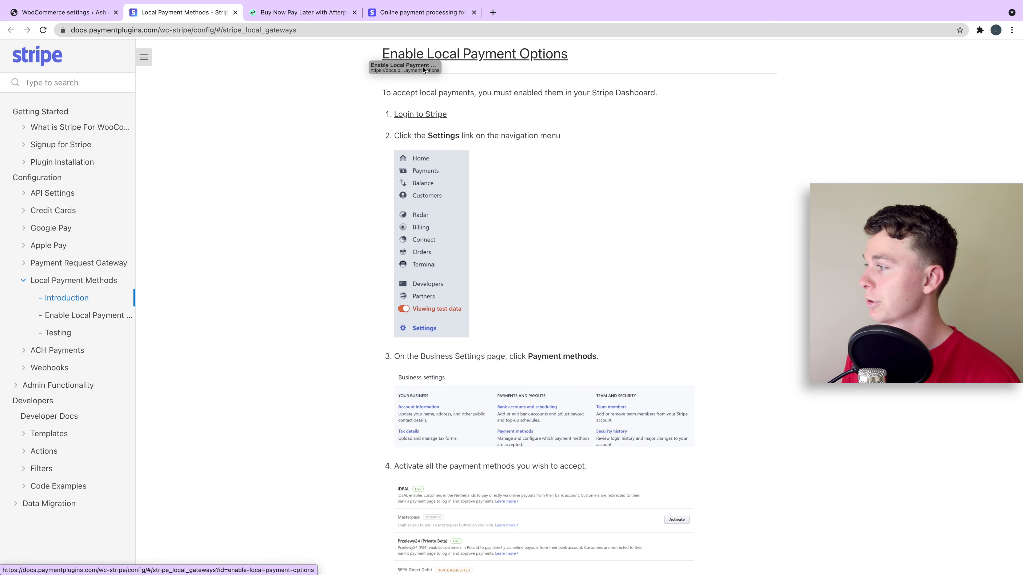
scroll(423, 196, "down", 1)
scroll(444, 261, "down", 5)
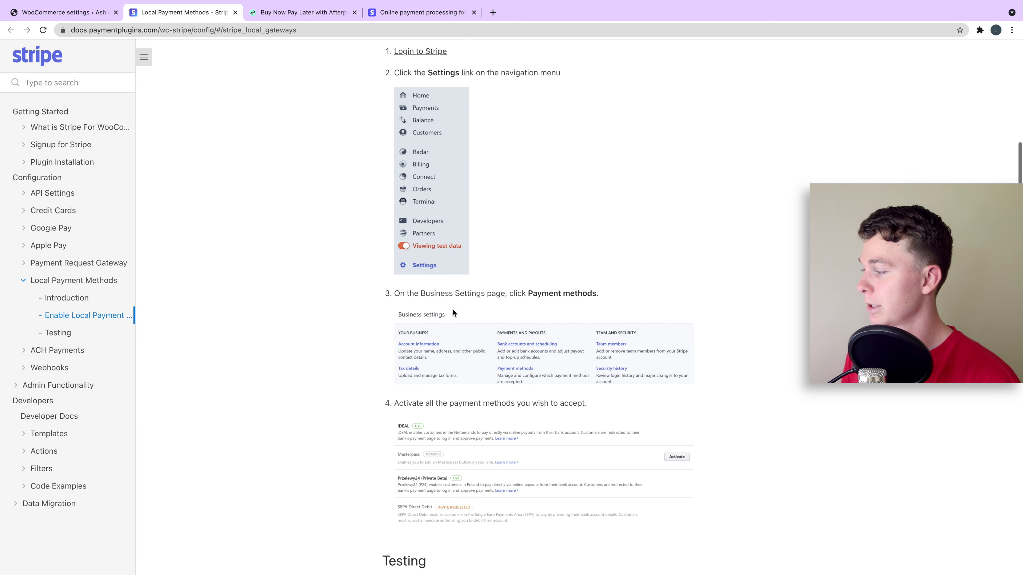
Read the documentation's remaining instructions on activating payment methods and testing local payments.
scroll(519, 382, "down", 1)
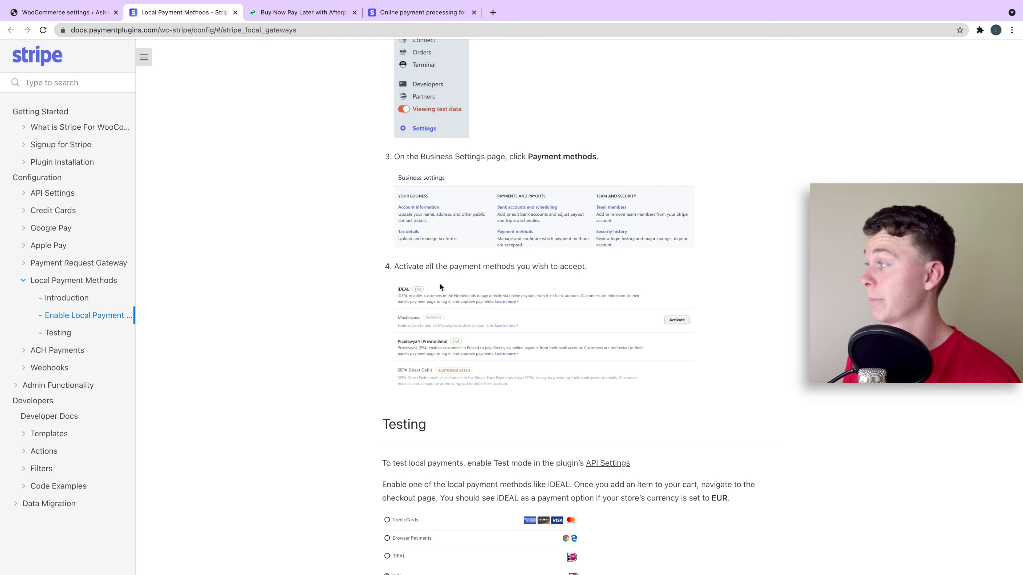
scroll(616, 382, "down", 9)
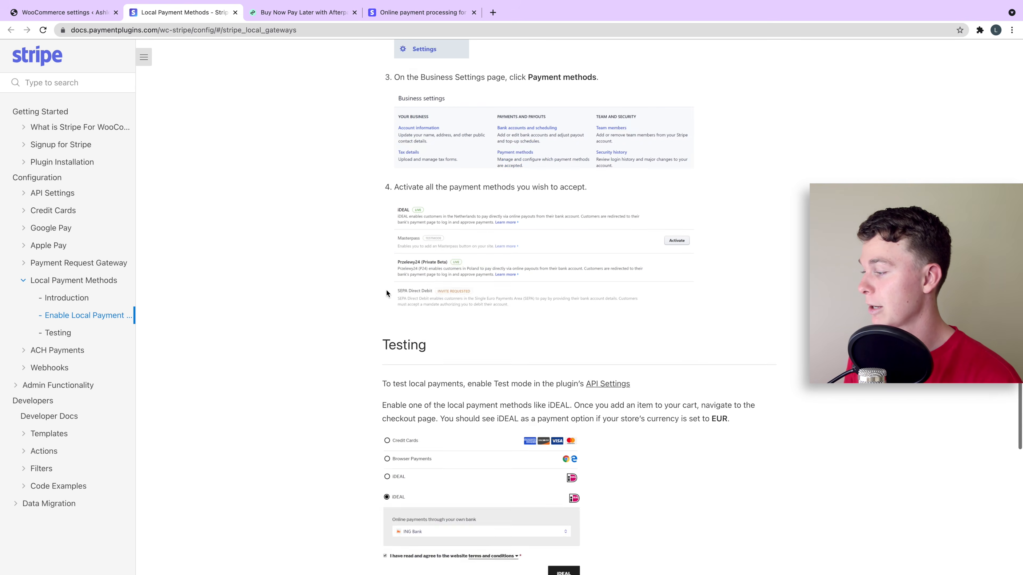
scroll(542, 417, "down", 1)
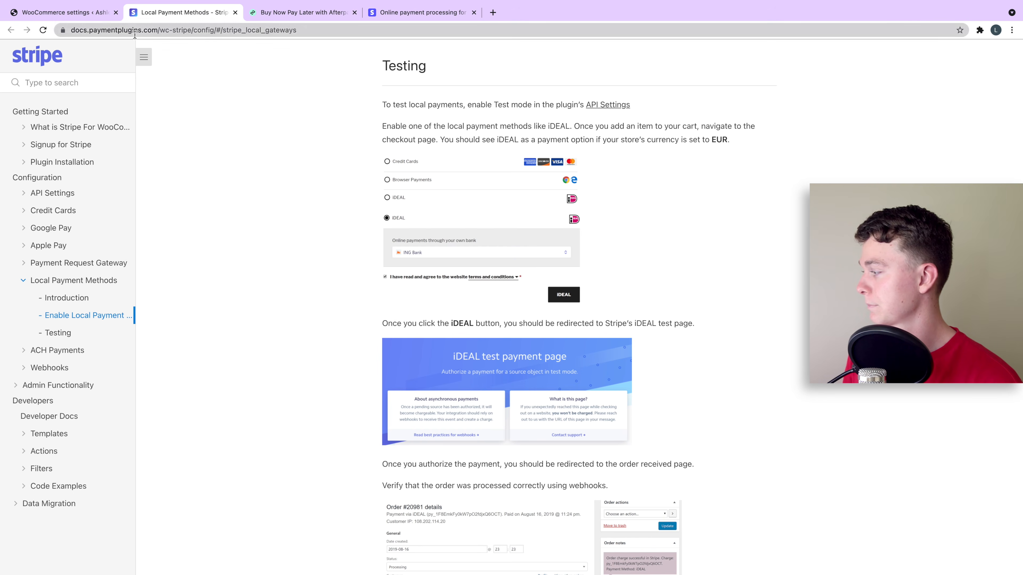
Return to the WooCommerce Afterpay settings and review the general options, selling countries, payment sections, and checkout, cart and product page styling.
left_click(91, 13)
scroll(446, 306, "down", 4)
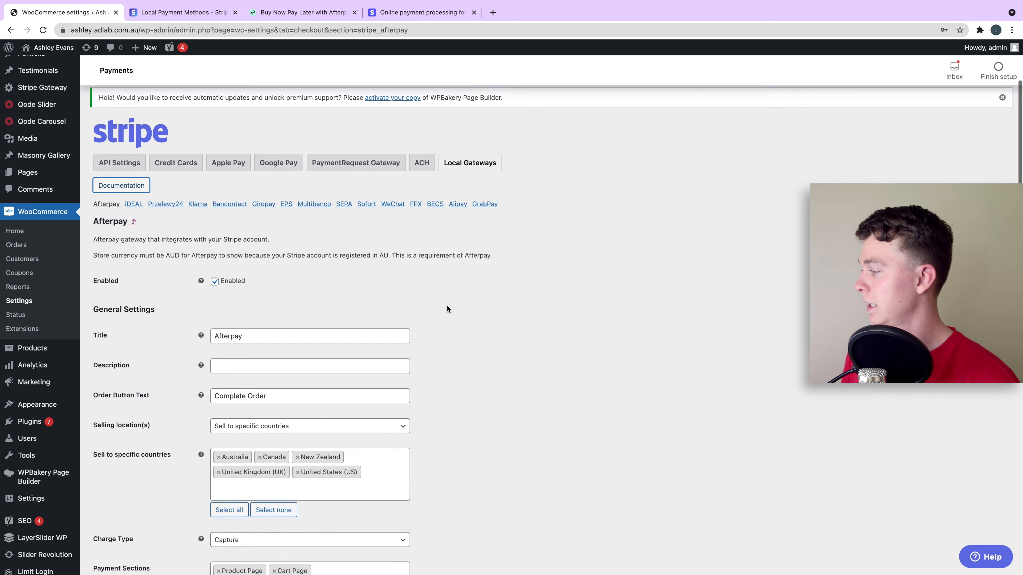
scroll(320, 287, "down", 3)
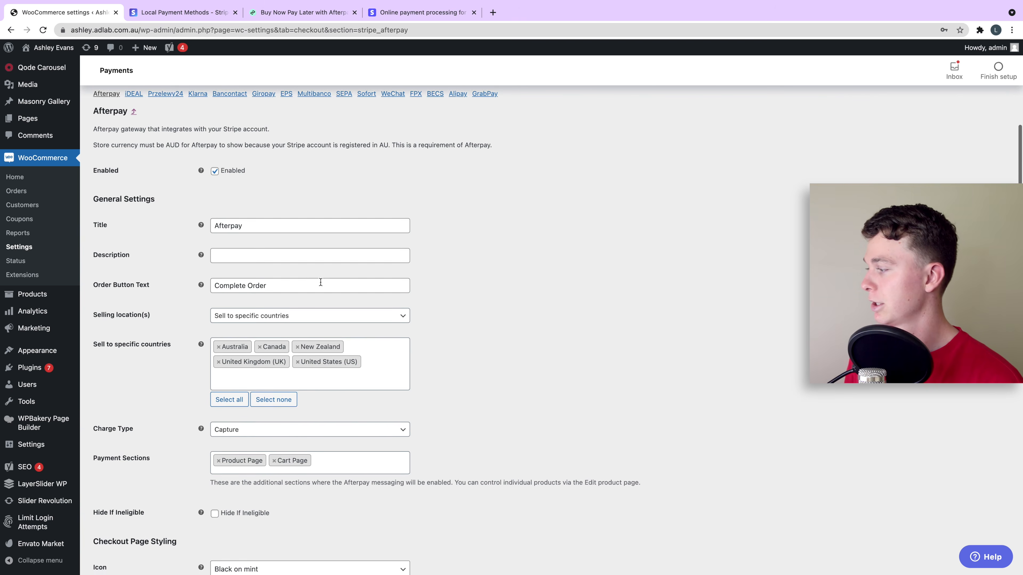
scroll(297, 290, "down", 1)
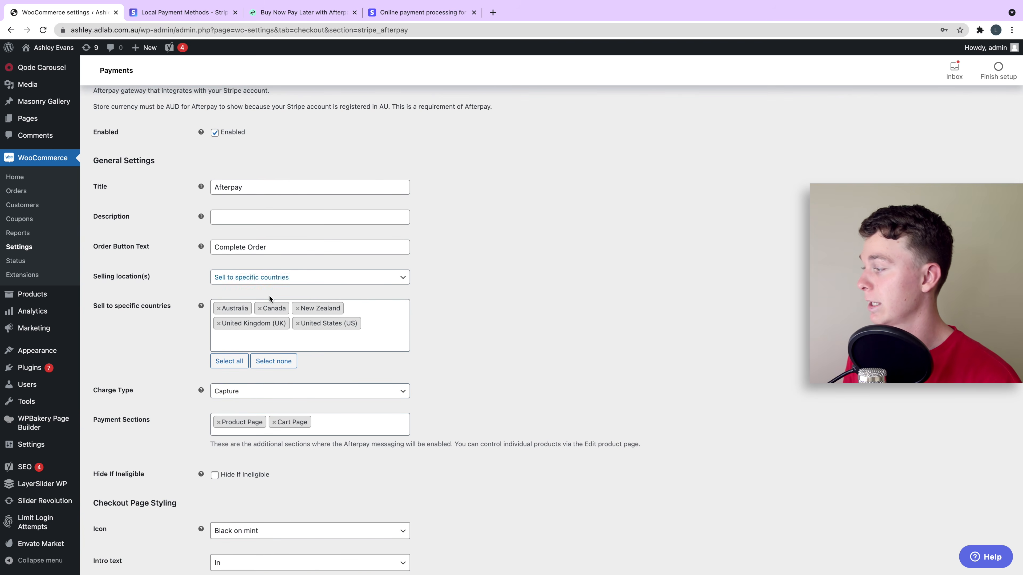
scroll(346, 298, "down", 5)
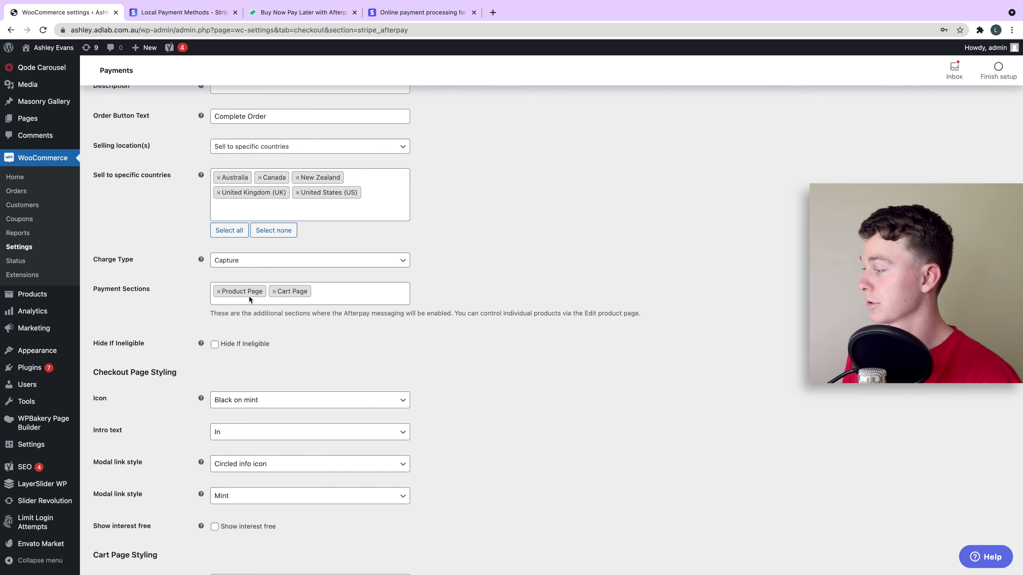
scroll(249, 297, "down", 2)
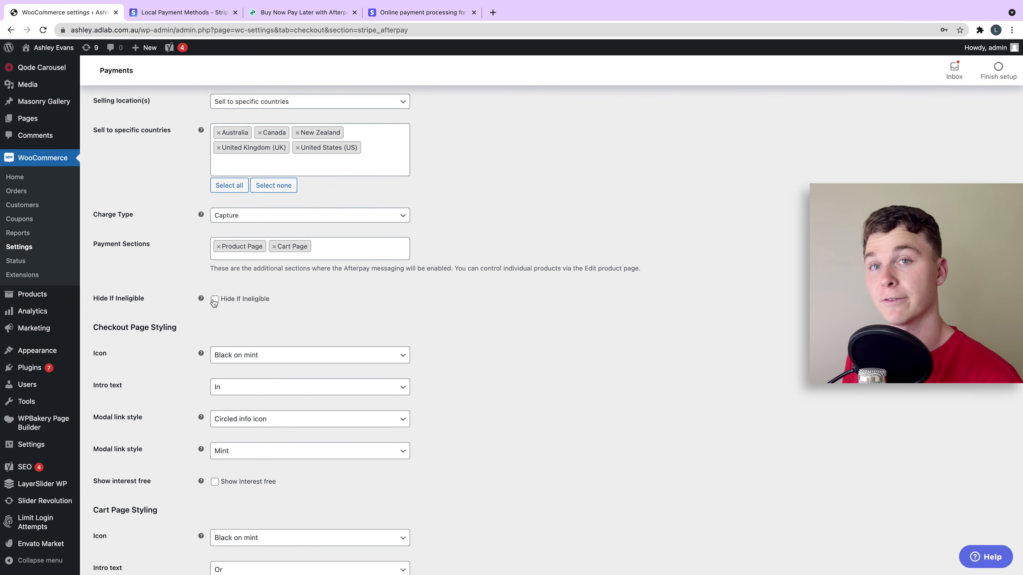
scroll(214, 302, "down", 7)
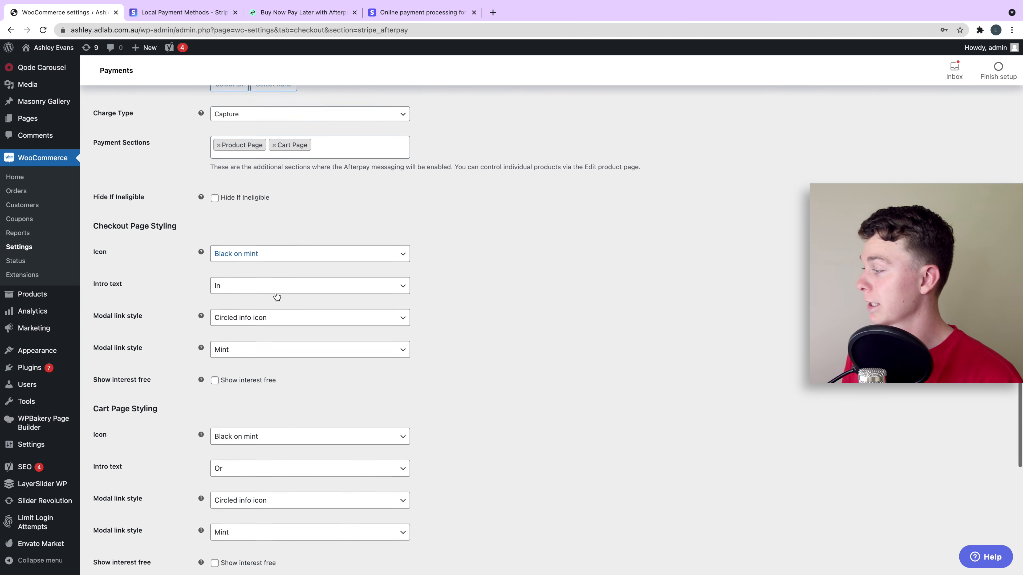
scroll(289, 286, "down", 8)
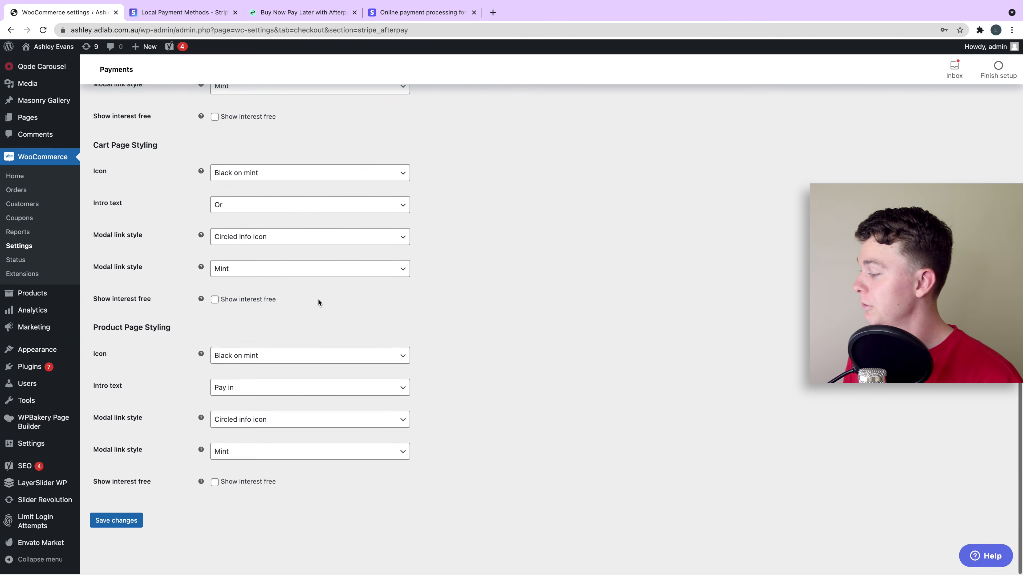
scroll(318, 298, "up", 20)
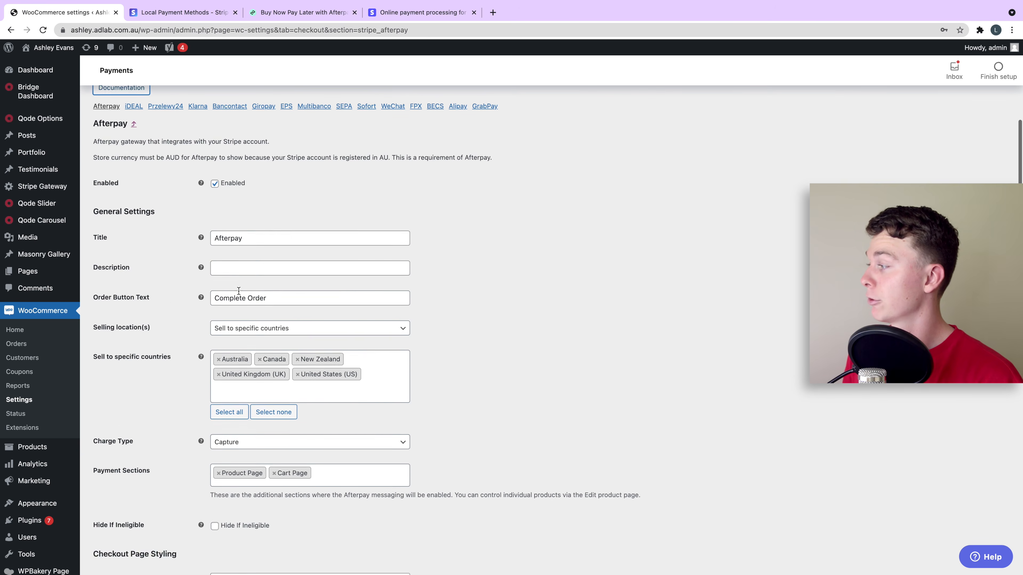
scroll(235, 303, "up", 1)
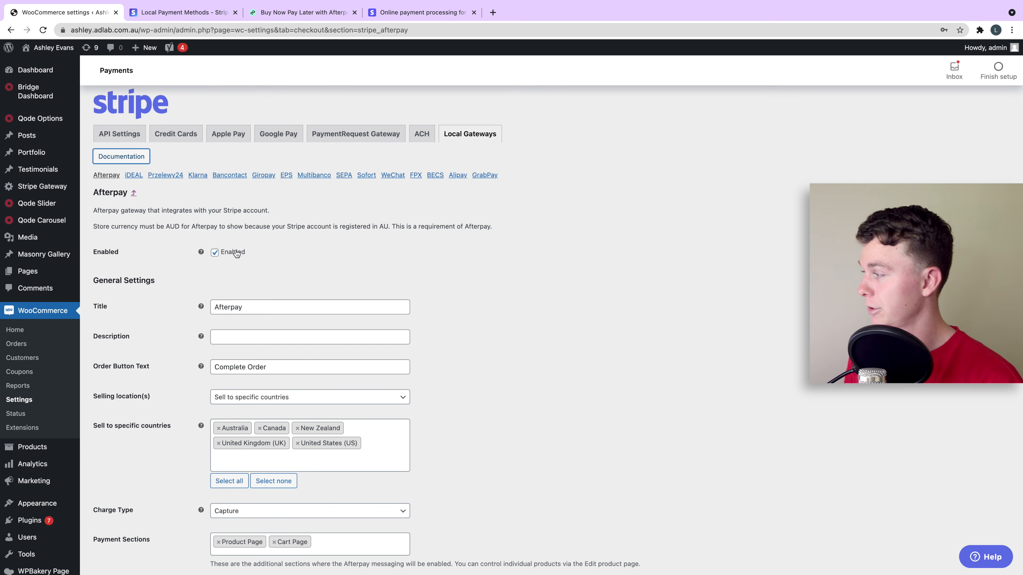
scroll(228, 256, "down", 3)
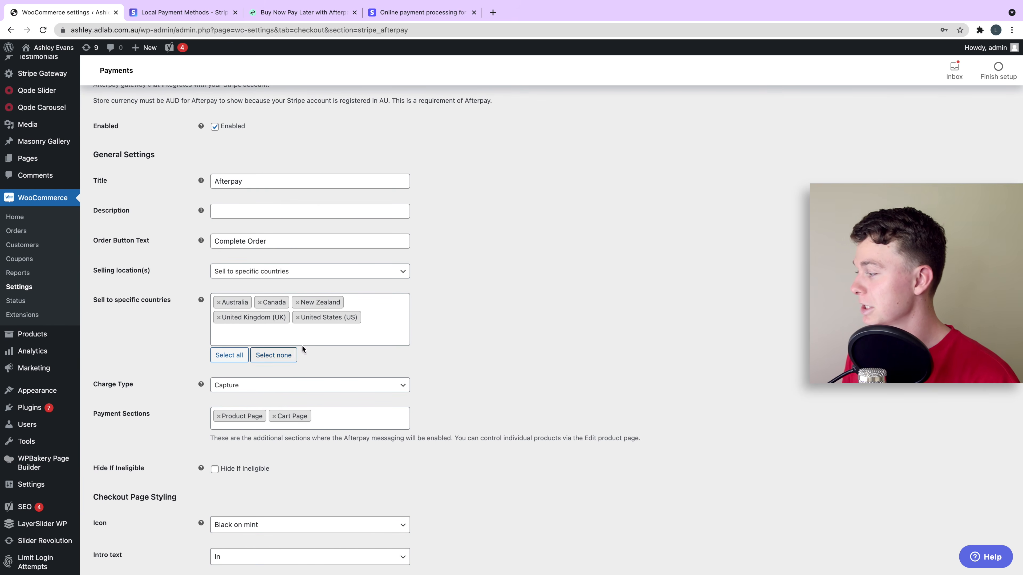
scroll(307, 334, "up", 6)
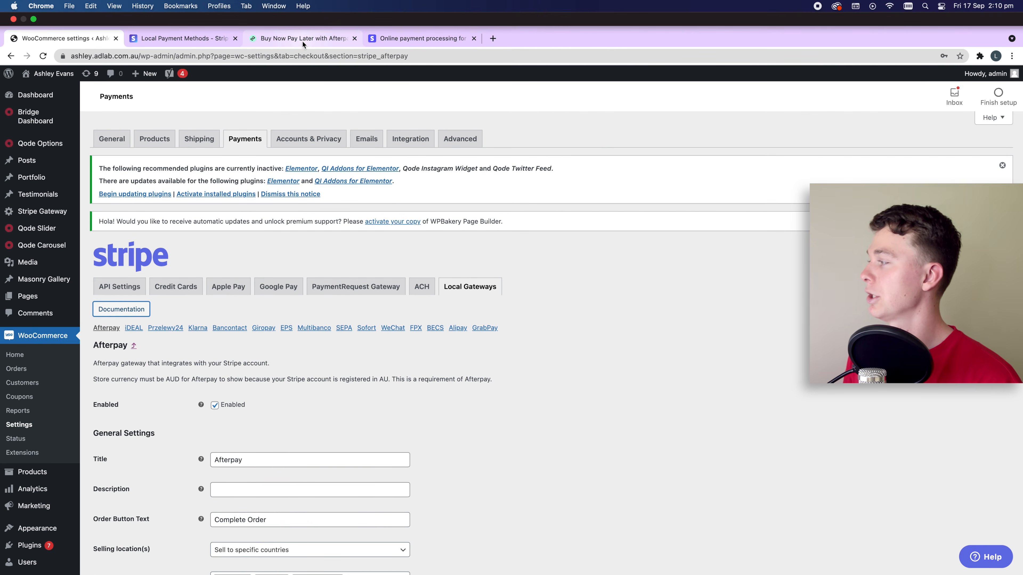
Switch to the Afterpay Australia website and look through its homepage categories and featured stores.
left_click(303, 39)
mouse_move(203, 117)
scroll(117, 160, "down", 8)
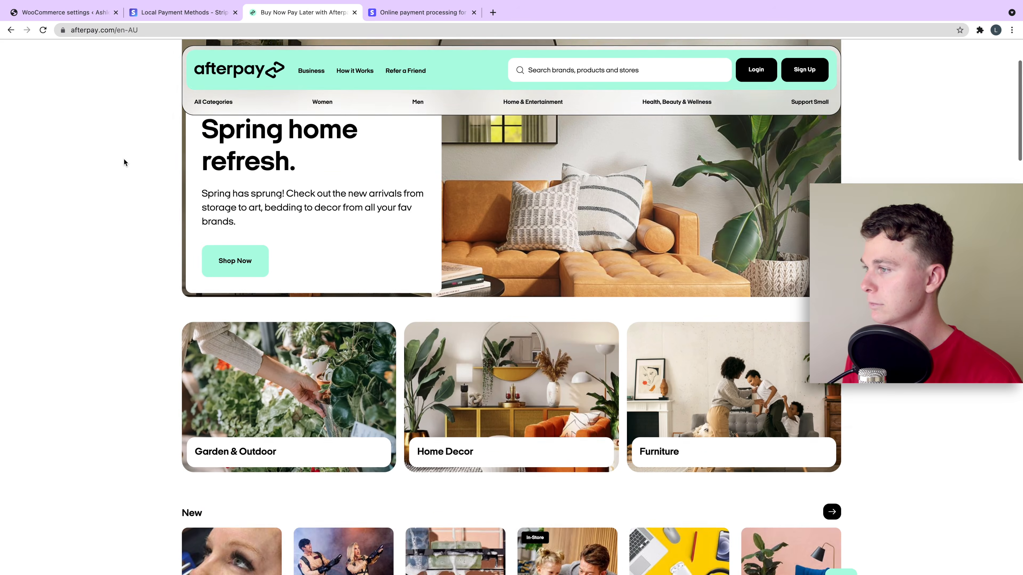
scroll(143, 162, "down", 8)
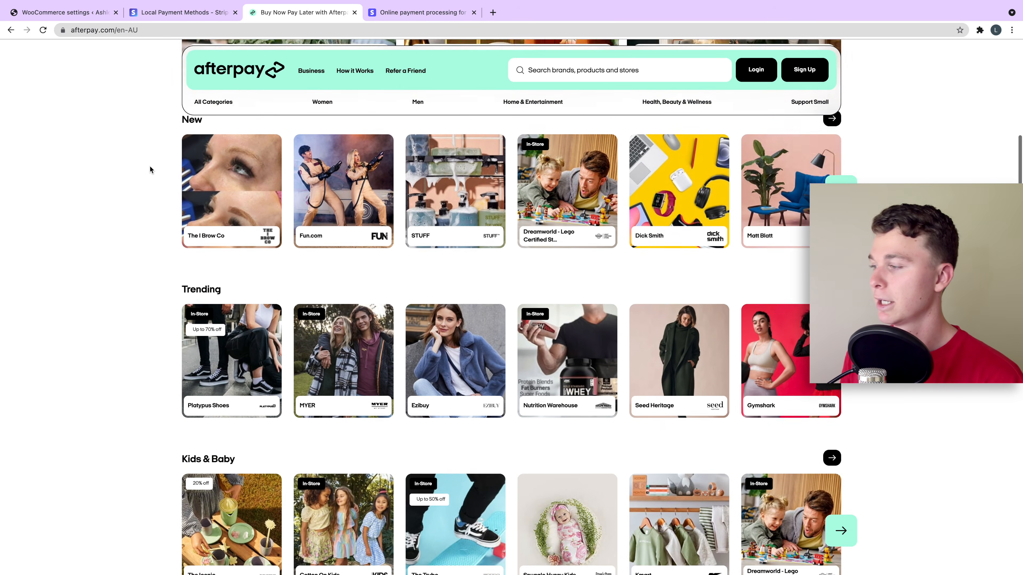
scroll(151, 169, "up", 16)
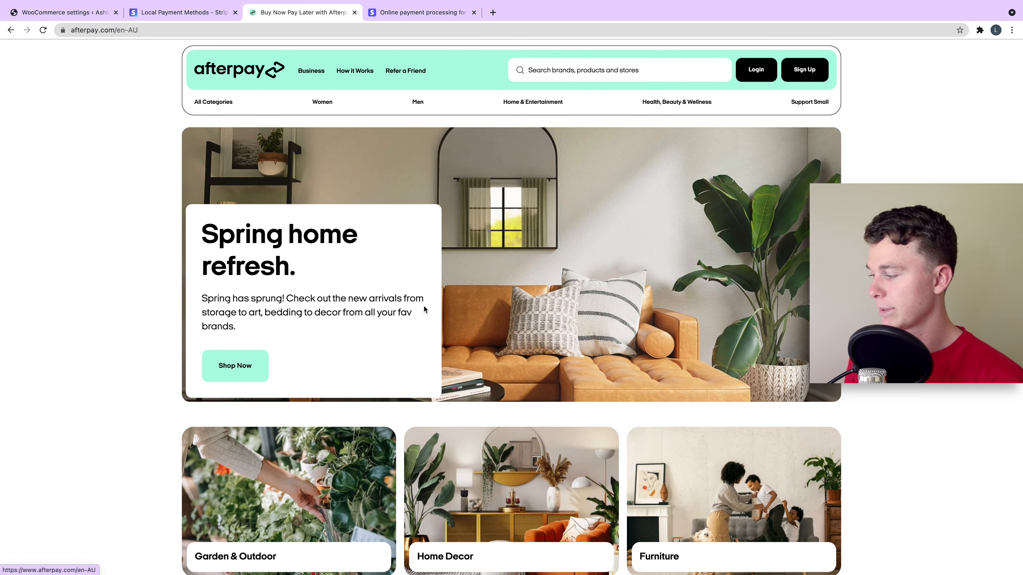
scroll(421, 310, "down", 3)
scroll(417, 308, "up", 3)
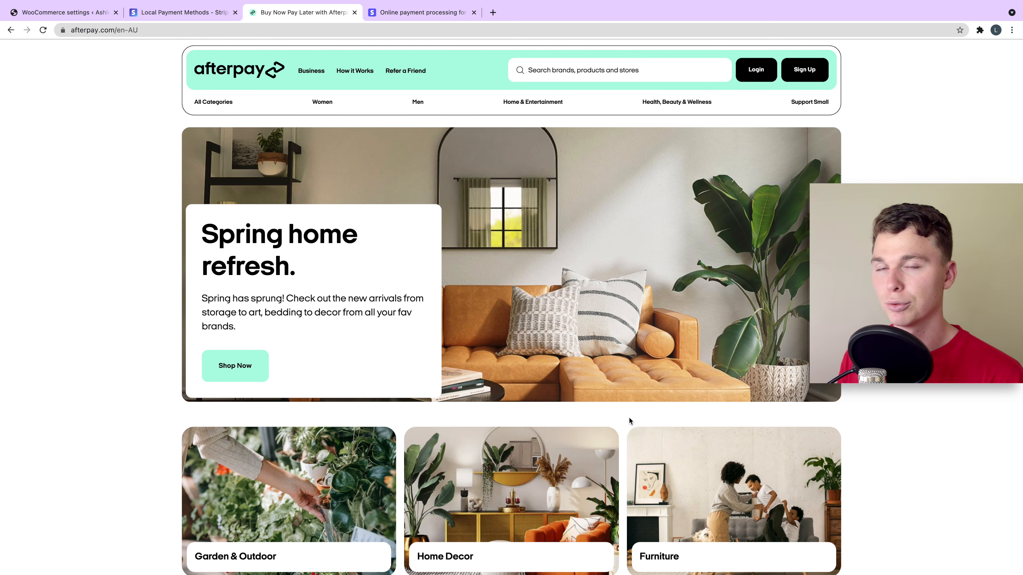
scroll(628, 413, "down", 2)
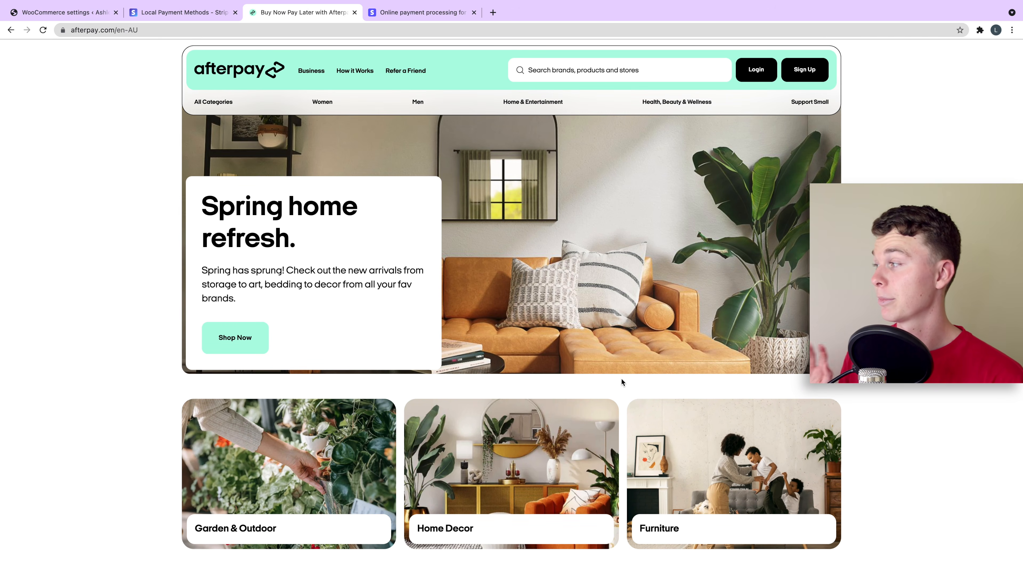
scroll(623, 361, "down", 3)
scroll(585, 395, "down", 1)
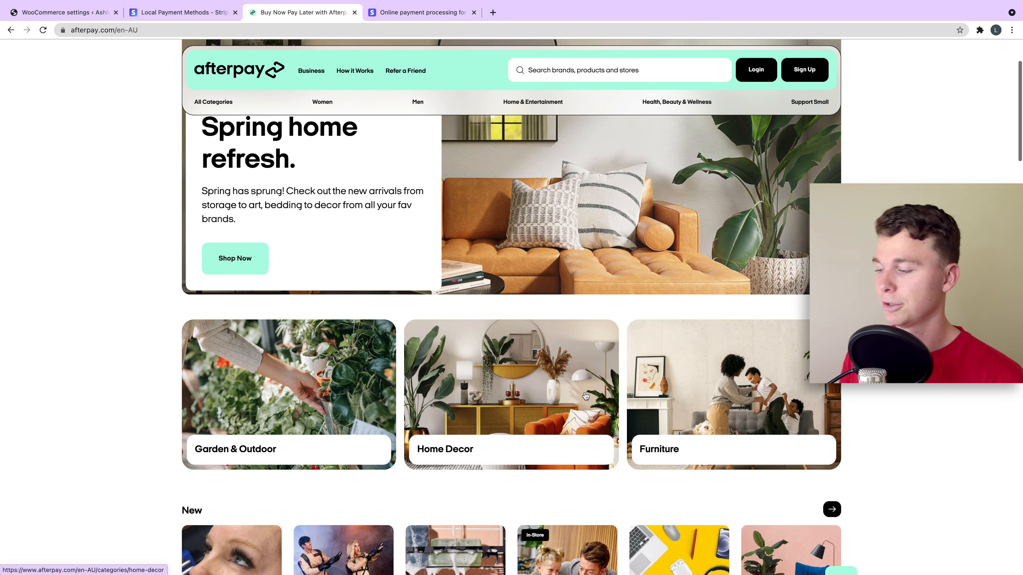